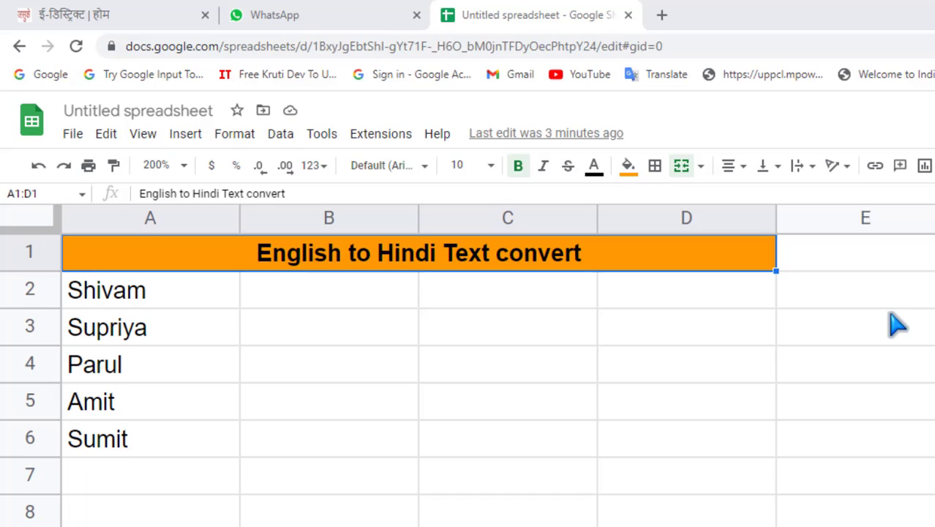
- Move between the empty cells B2 and B3 beside the names
{"action": "left_click", "coordinate": [306, 295]}
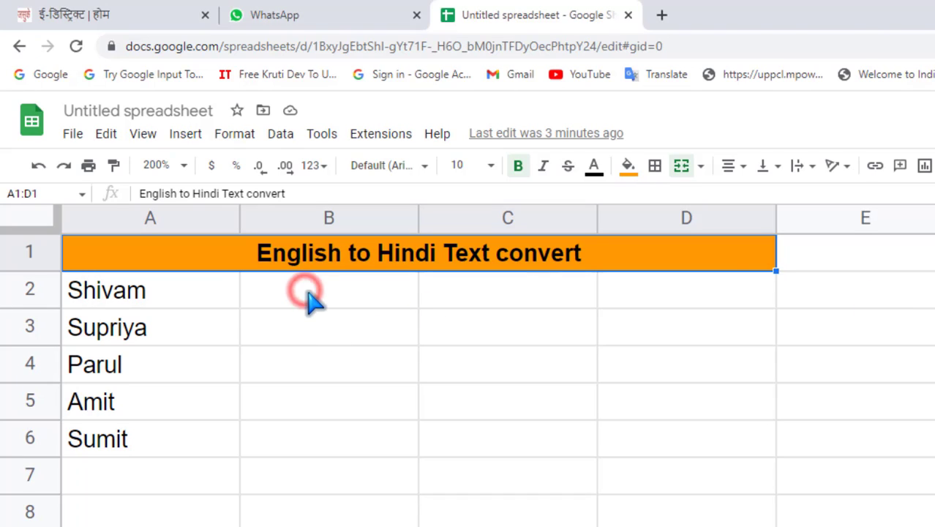
{"action": "left_click", "coordinate": [505, 294]}
{"action": "left_click", "coordinate": [328, 300]}
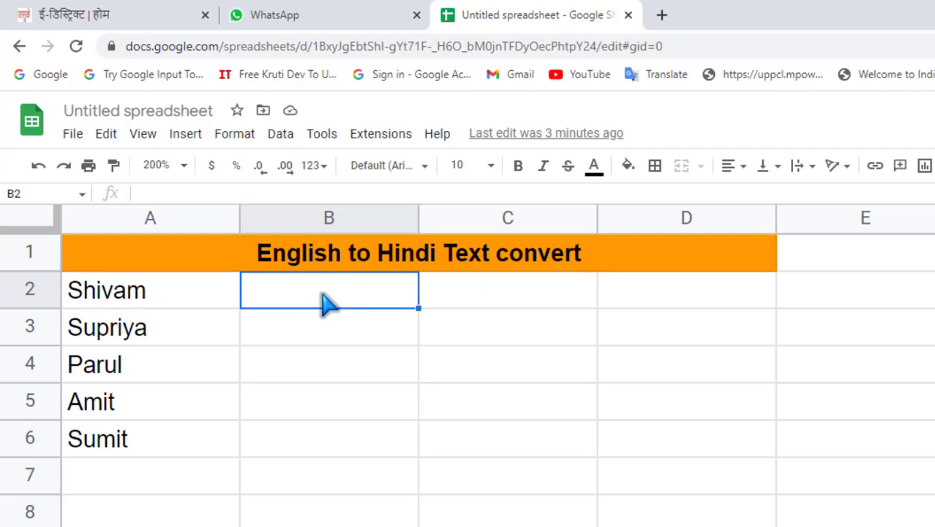
{"action": "left_click", "coordinate": [328, 330]}
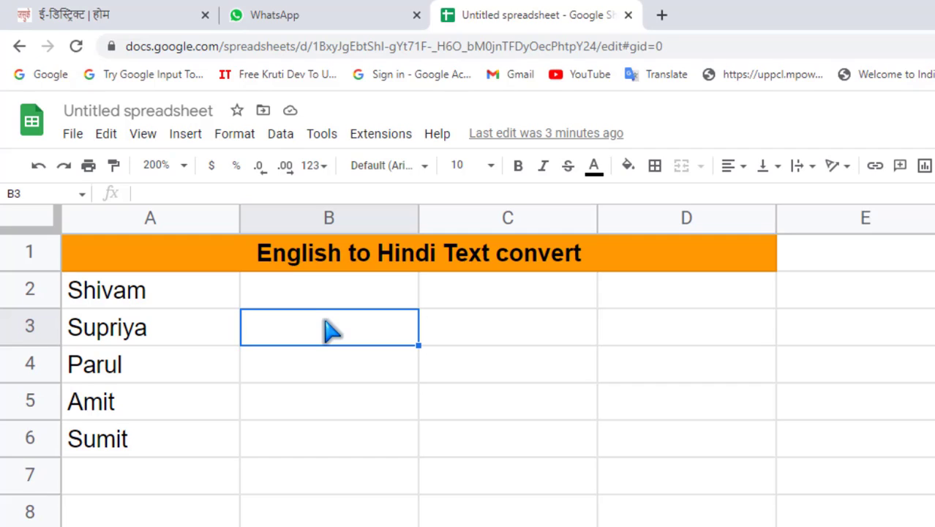
{"action": "left_click", "coordinate": [309, 294]}
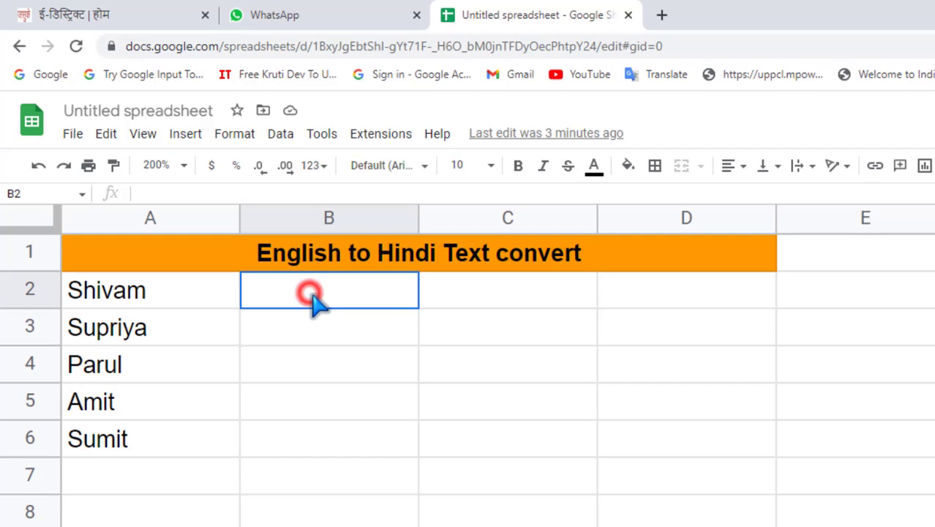
{"action": "left_click", "coordinate": [339, 335]}
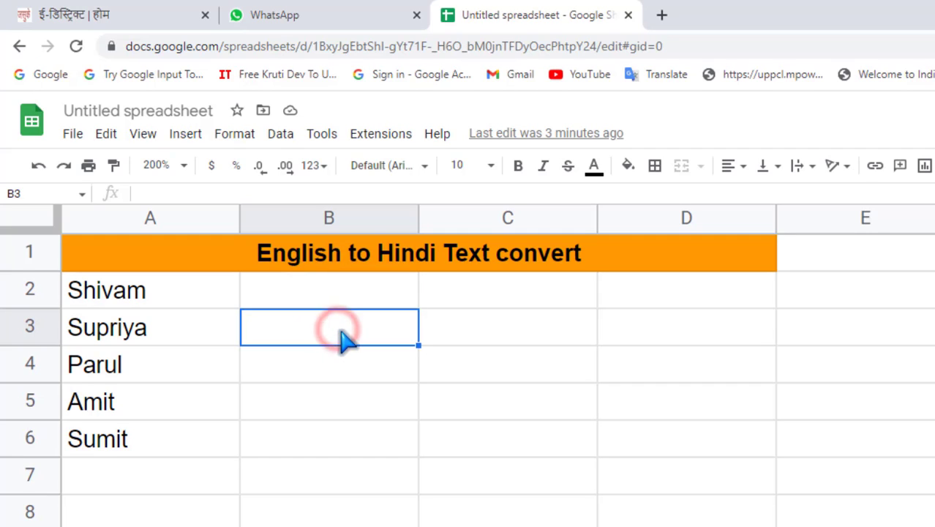
{"action": "left_click", "coordinate": [319, 299]}
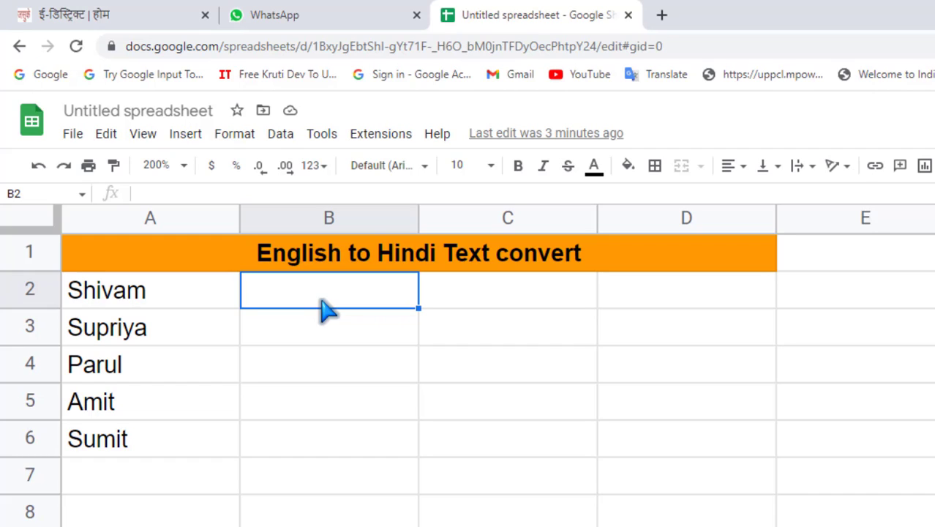
{"action": "left_click", "coordinate": [324, 338]}
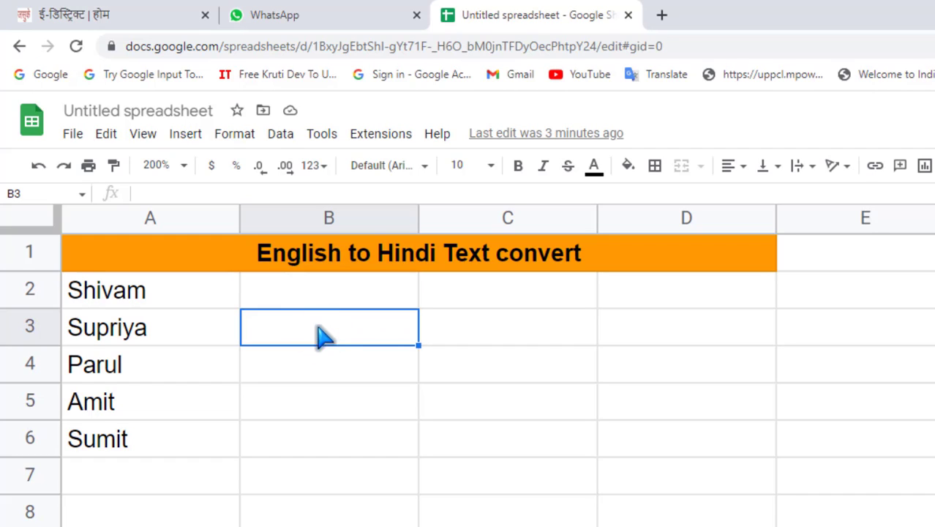
{"action": "left_click", "coordinate": [293, 303]}
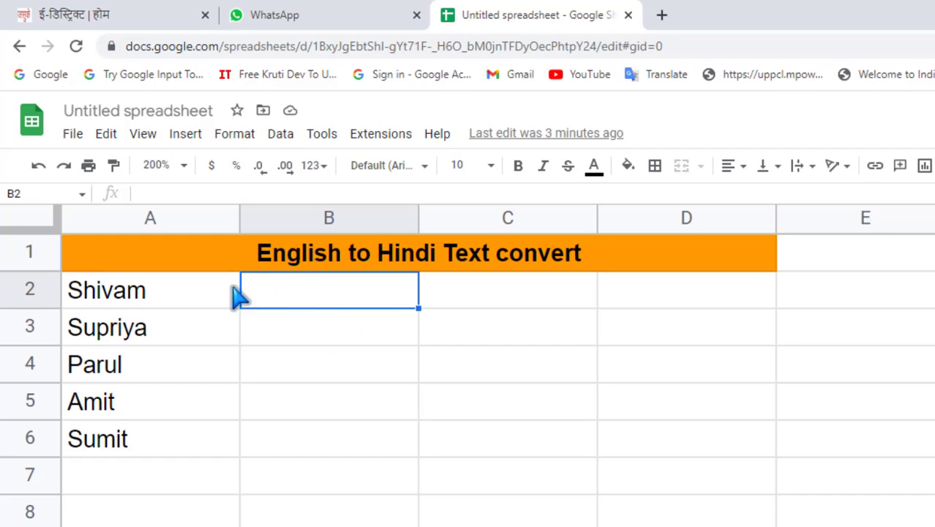
- Select the first names in cells A2 and A3
{"action": "left_click", "coordinate": [150, 300]}
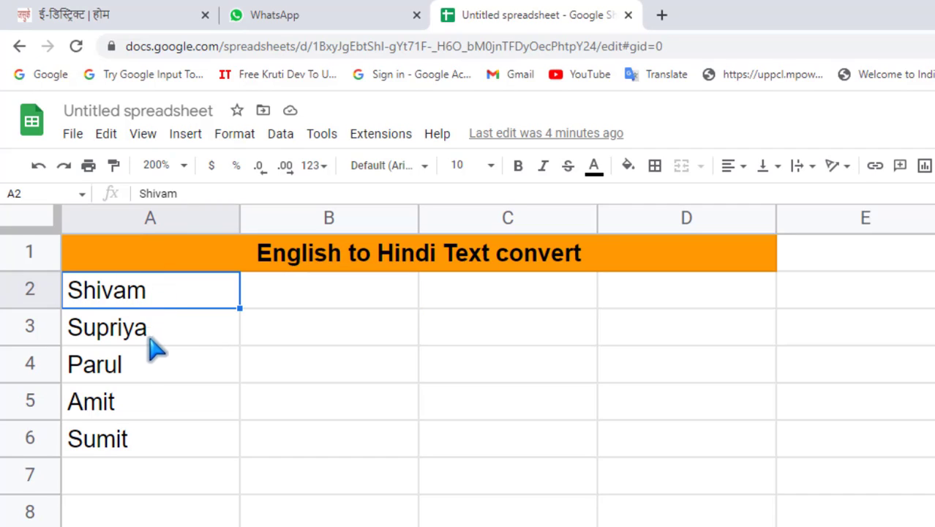
{"action": "left_click", "coordinate": [138, 328]}
{"action": "left_click", "coordinate": [148, 282]}
{"action": "left_click", "coordinate": [155, 304]}
- With B2 selected, browse the font list and fonts collection, then close it unchanged
{"action": "left_click", "coordinate": [331, 300]}
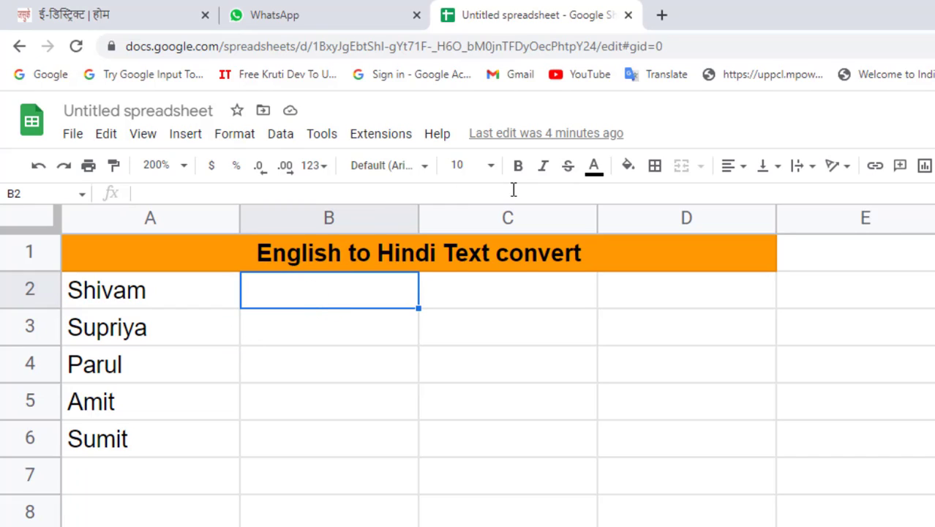
{"action": "left_click", "coordinate": [427, 170]}
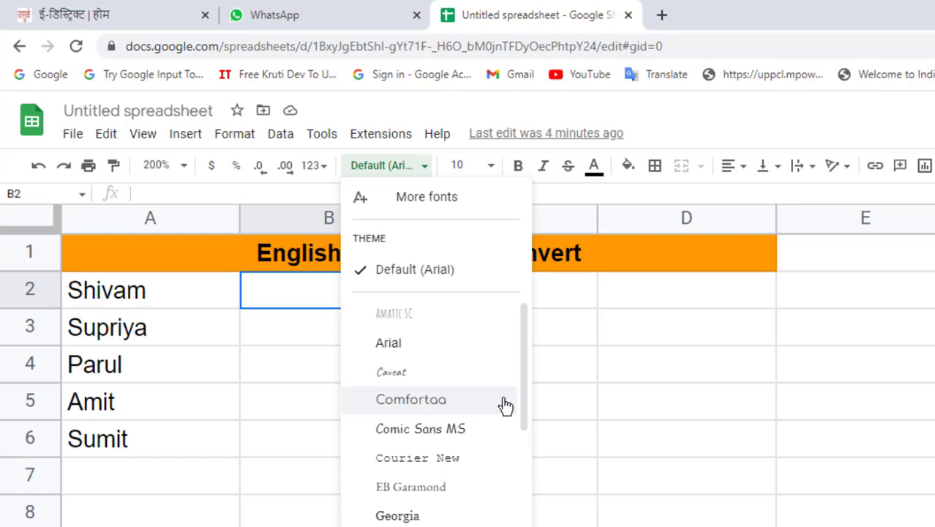
{"action": "scroll", "coordinate": [503, 405], "scroll_direction": "down", "scroll_amount": 3}
{"action": "scroll", "coordinate": [505, 406], "scroll_direction": "down", "scroll_amount": 2}
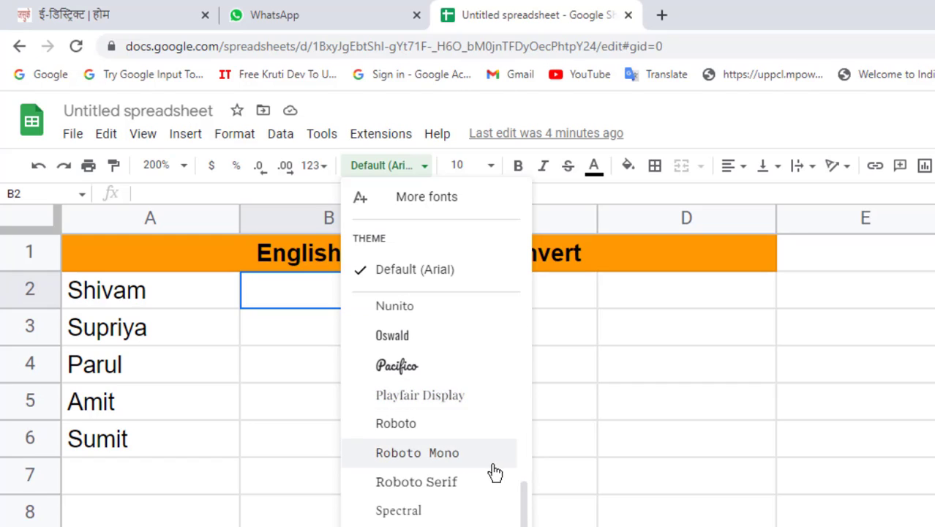
{"action": "scroll", "coordinate": [492, 454], "scroll_direction": "up", "scroll_amount": 5}
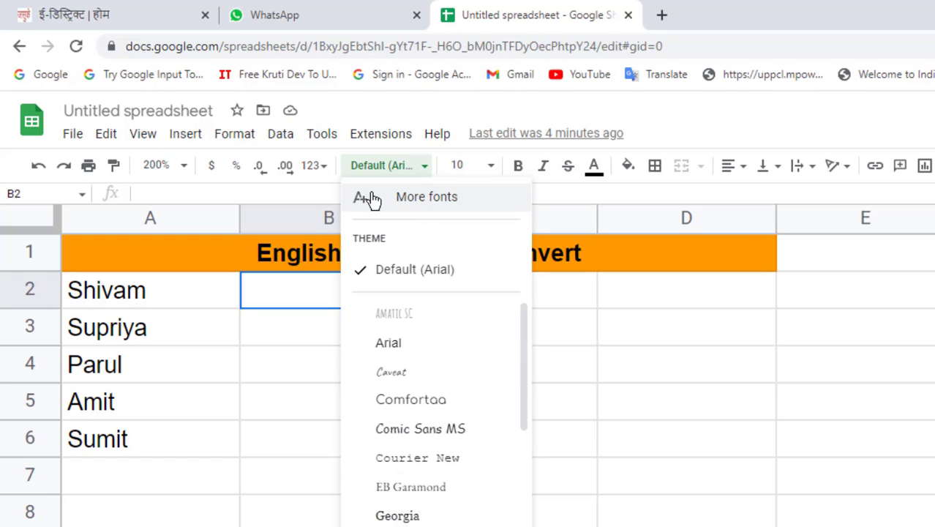
{"action": "left_click", "coordinate": [408, 206]}
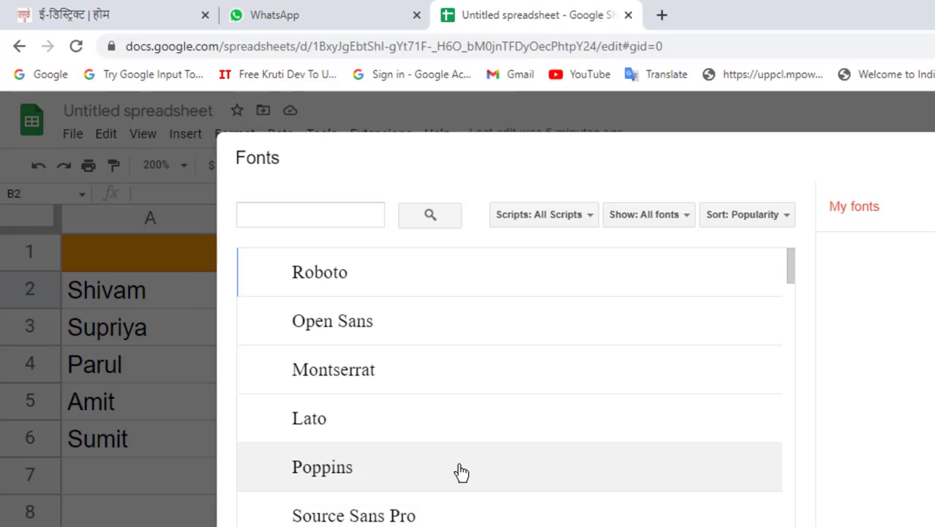
{"action": "scroll", "coordinate": [439, 439], "scroll_direction": "down", "scroll_amount": 3}
{"action": "left_click", "coordinate": [284, 215]}
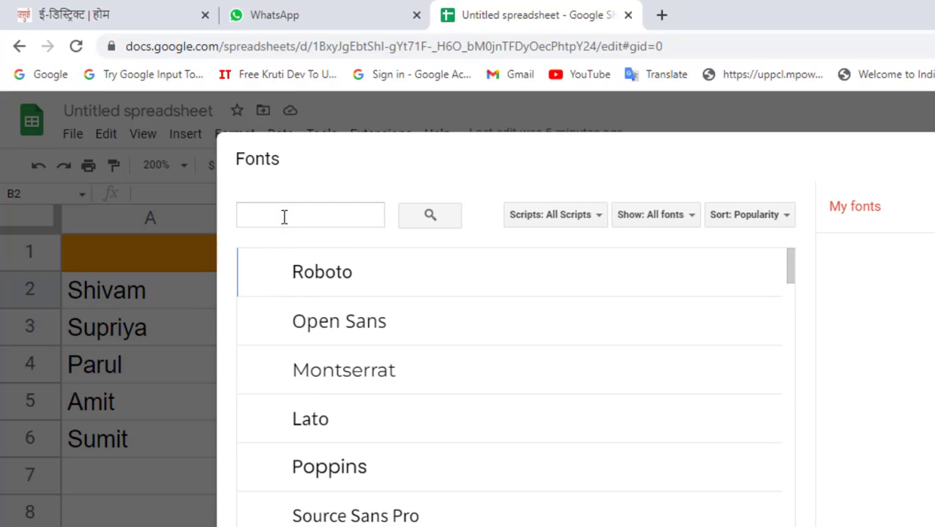
{"action": "left_click", "coordinate": [284, 215]}
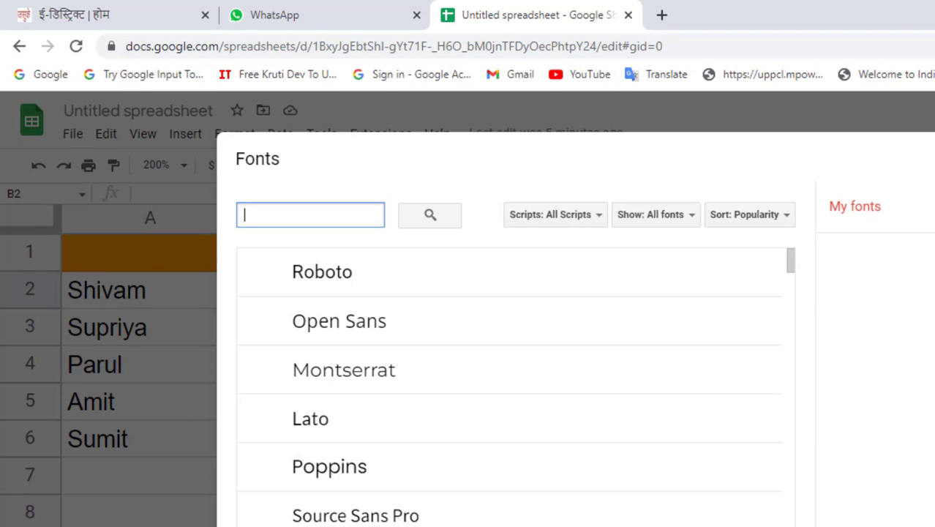
{"action": "key", "text": "Escape"}
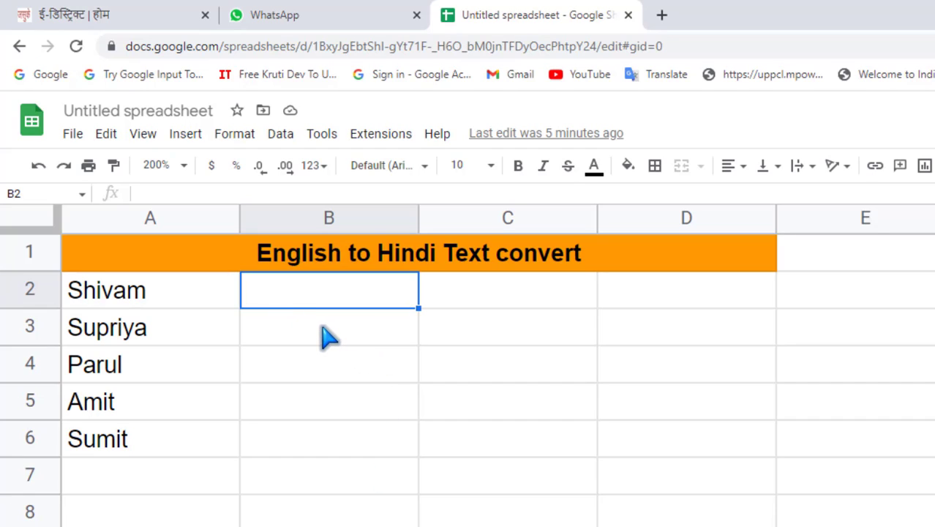
- Settle on cell B2 for the first translation
{"action": "left_click", "coordinate": [324, 331]}
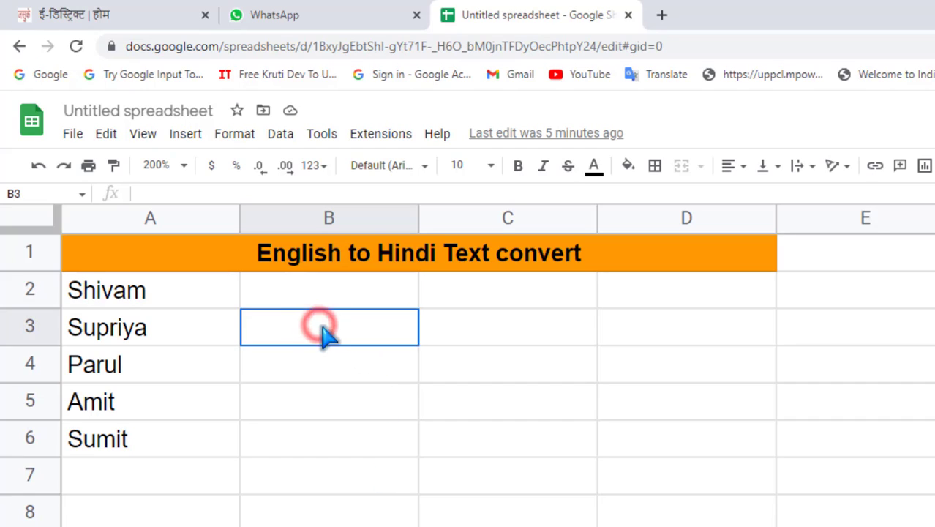
{"action": "left_click", "coordinate": [303, 294]}
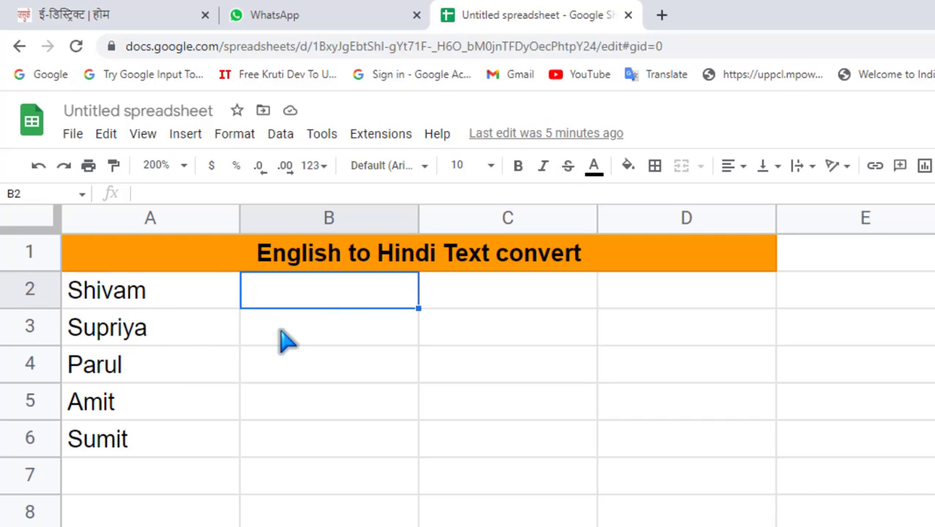
{"action": "left_click", "coordinate": [146, 294]}
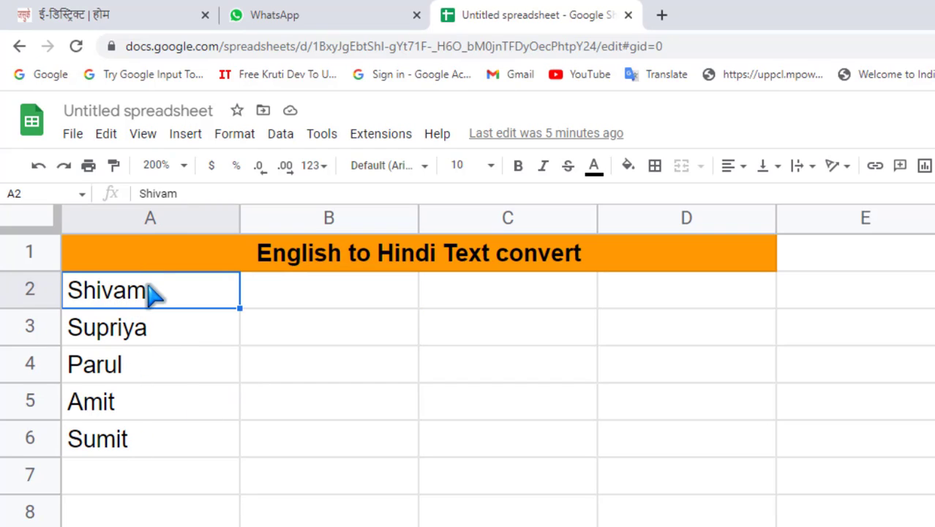
{"action": "left_click", "coordinate": [306, 299]}
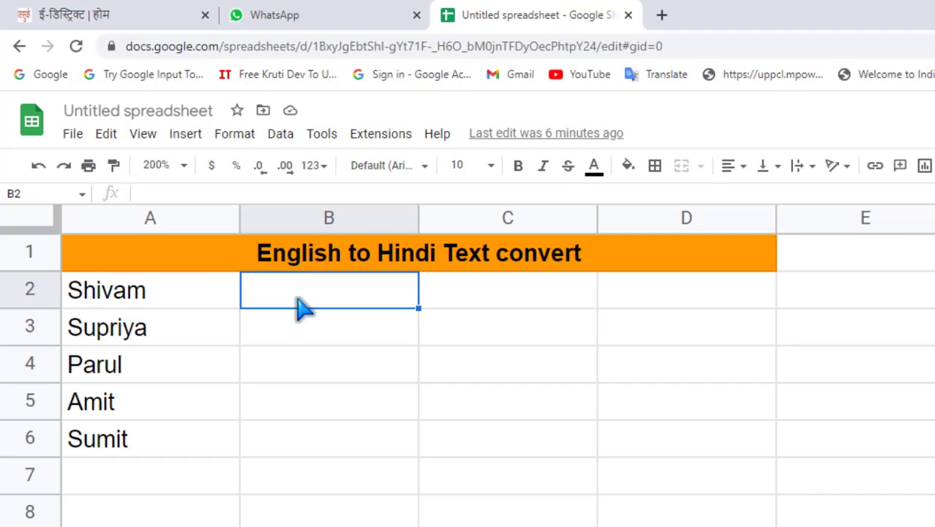
{"action": "left_click", "coordinate": [297, 298]}
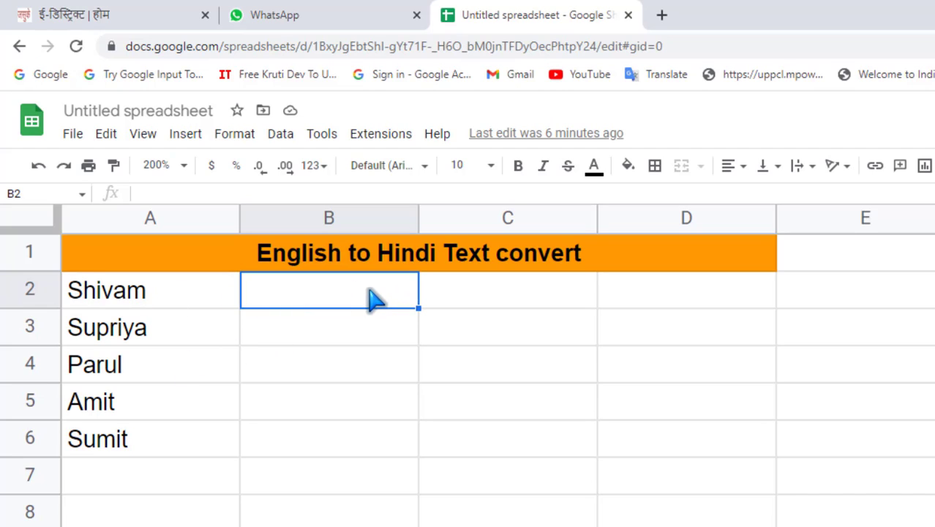
- Enter =GOOGLETRANSLATE(A2,"en", in B2 with A2 as the text and English as the source
{"action": "type", "text": "="}
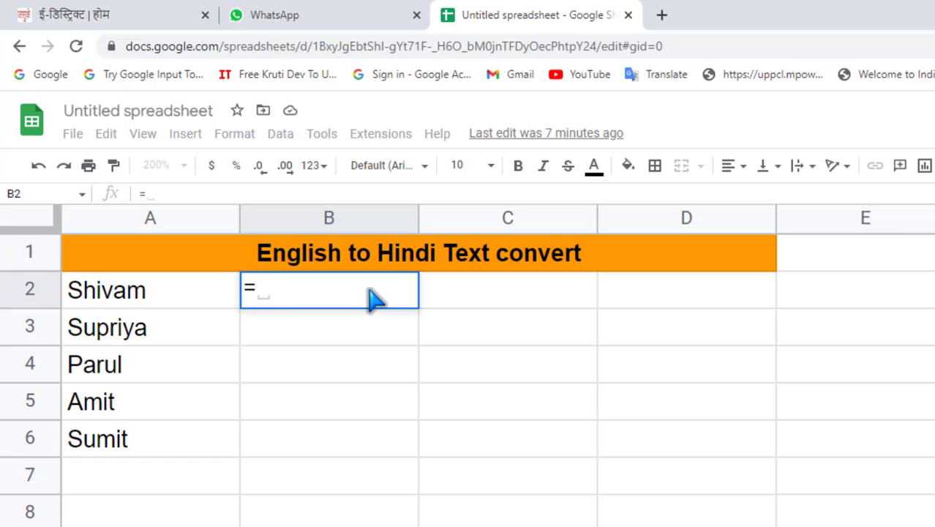
{"action": "type", "text": "g"}
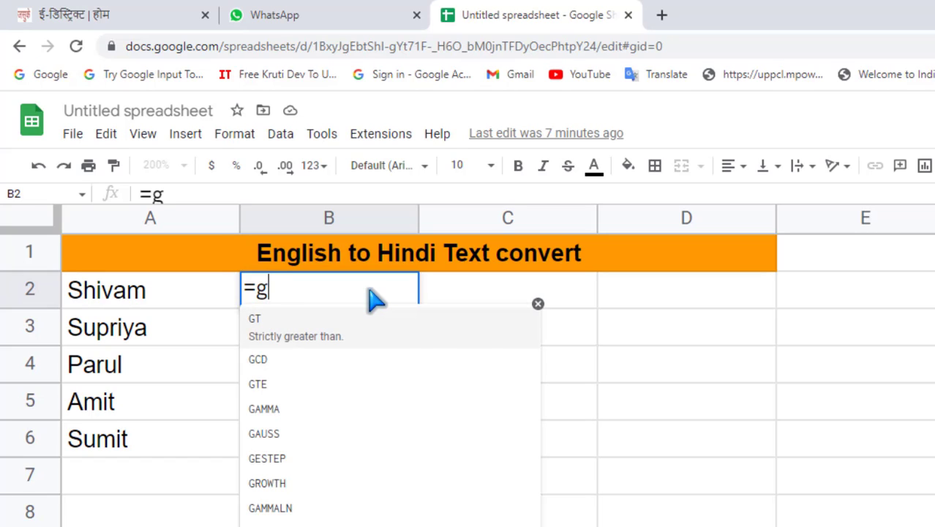
{"action": "type", "text": "oo"}
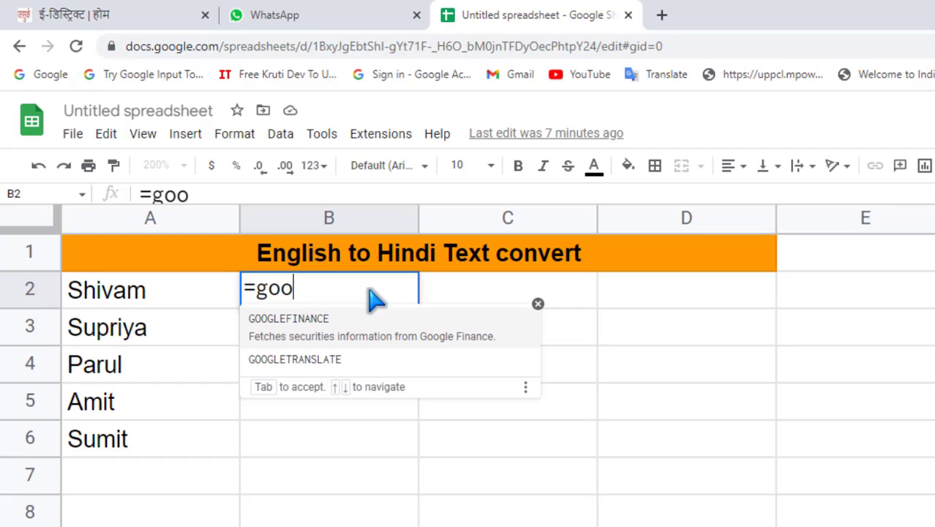
{"action": "left_click", "coordinate": [307, 359]}
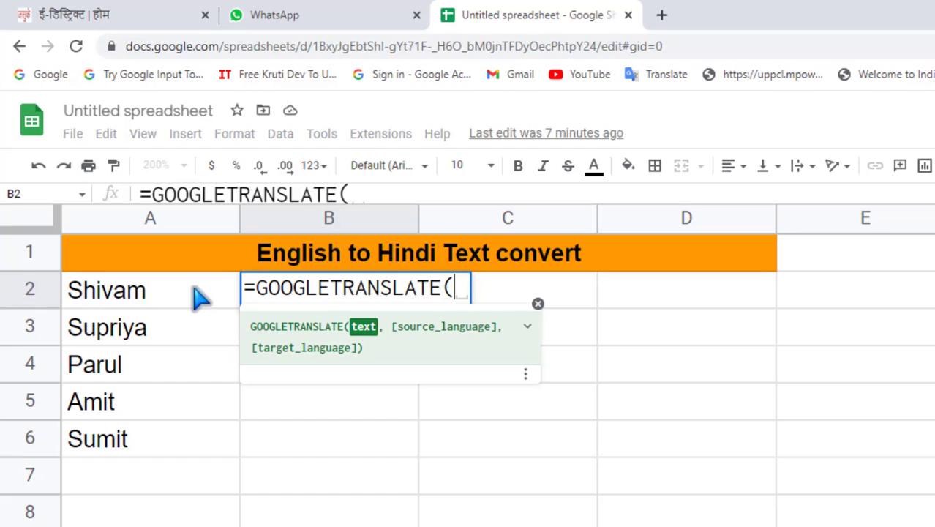
{"action": "left_click", "coordinate": [137, 299]}
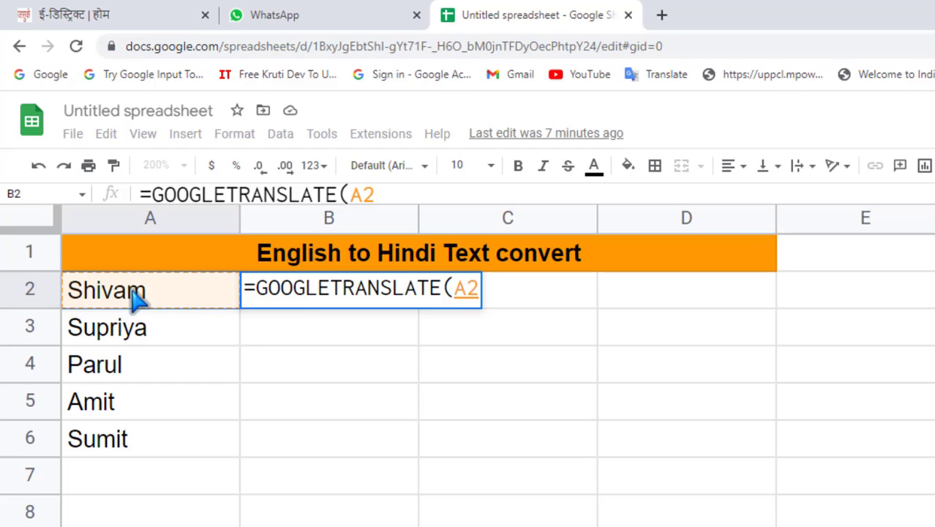
{"action": "type", "text": ","}
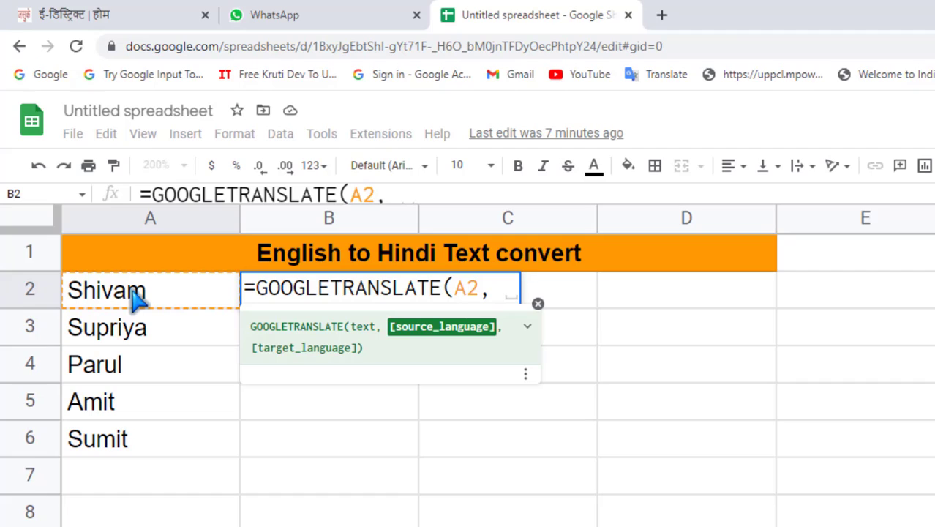
{"action": "type", "text": "\""}
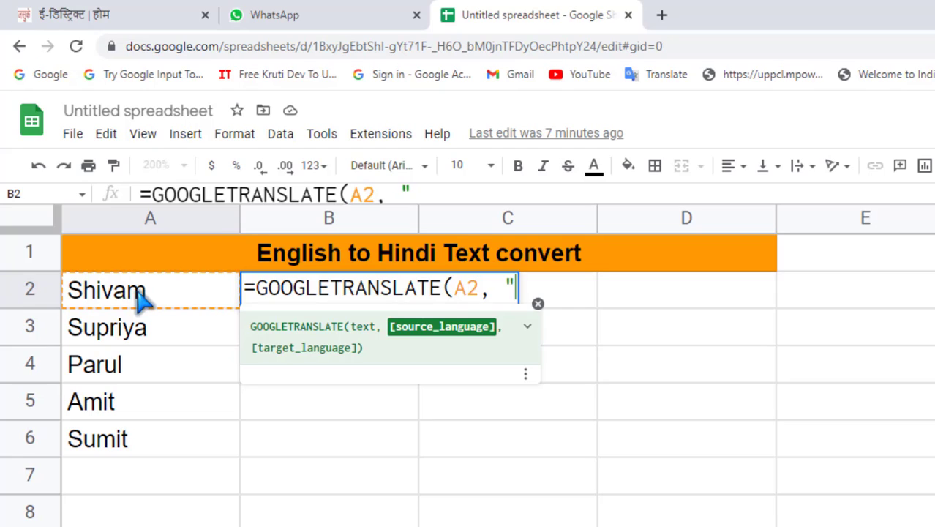
{"action": "type", "text": "en"}
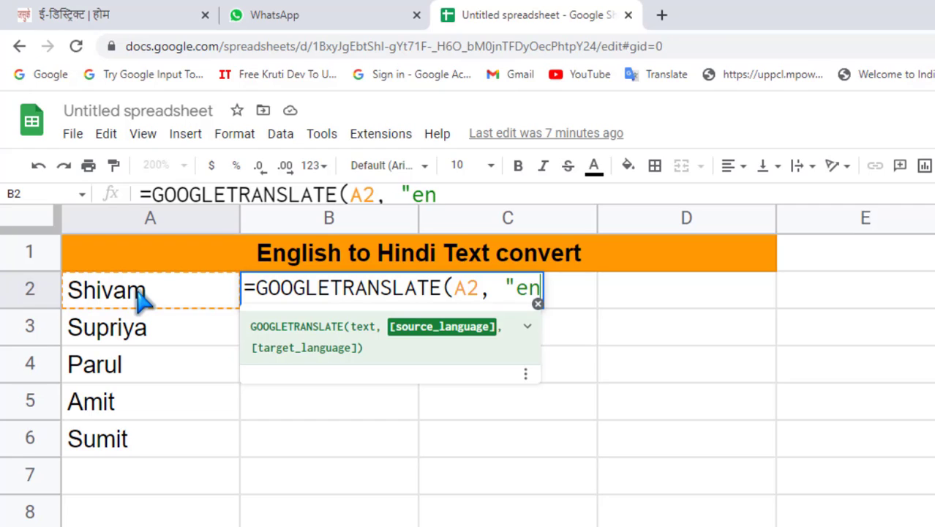
{"action": "type", "text": "\""}
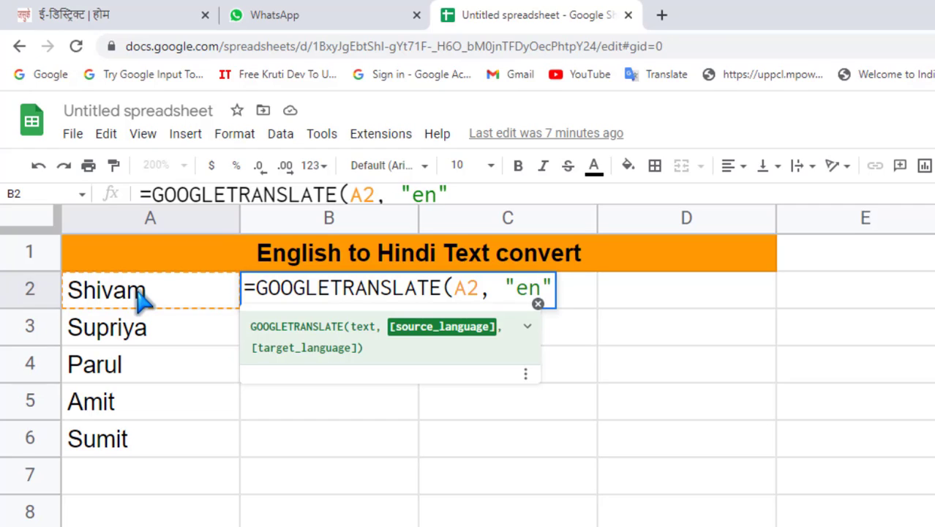
{"action": "type", "text": ","}
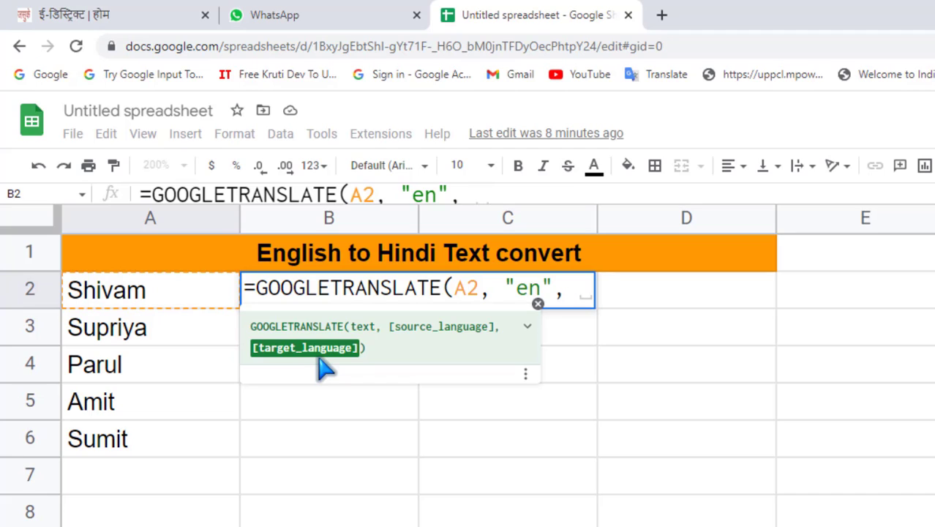
- Complete the B2 formula as =GOOGLETRANSLATE(A2,"en","hi") and commit it
{"action": "type", "text": "\""}
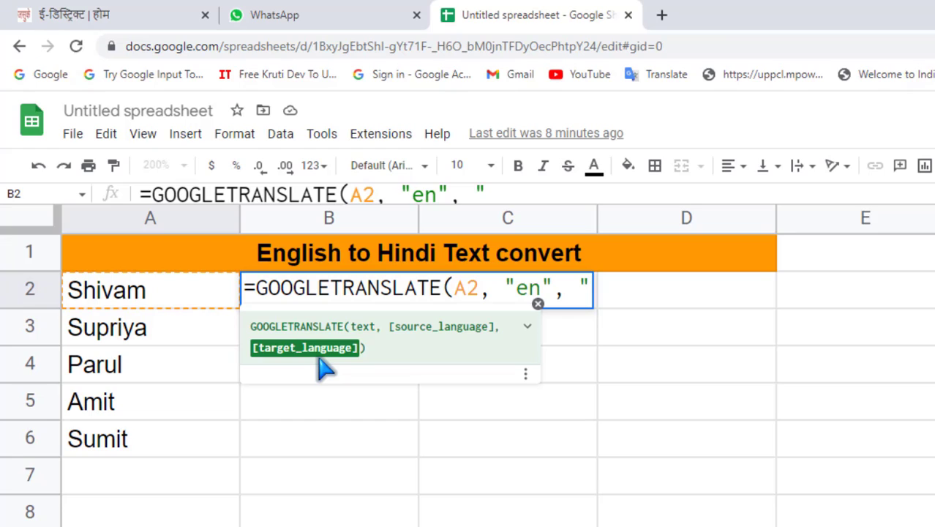
{"action": "type", "text": "h"}
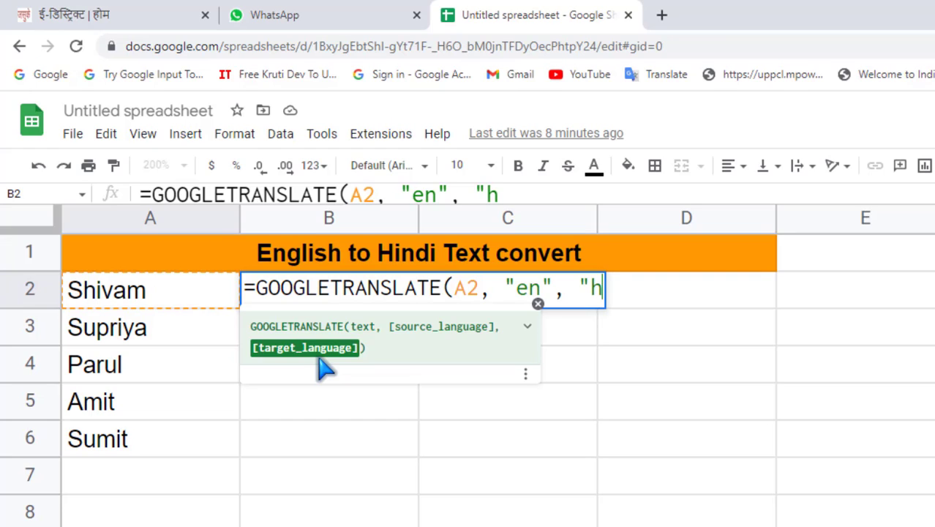
{"action": "type", "text": "i"}
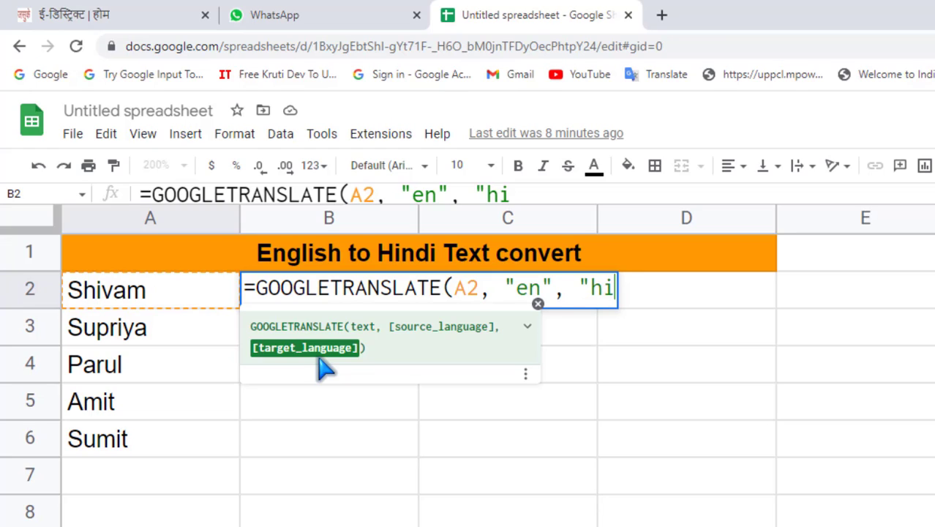
{"action": "type", "text": "\""}
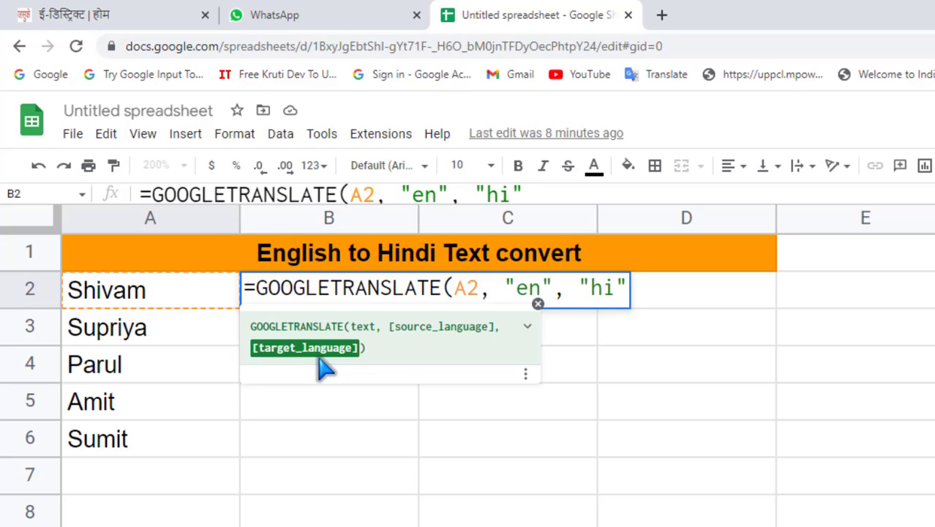
{"action": "type", "text": ")"}
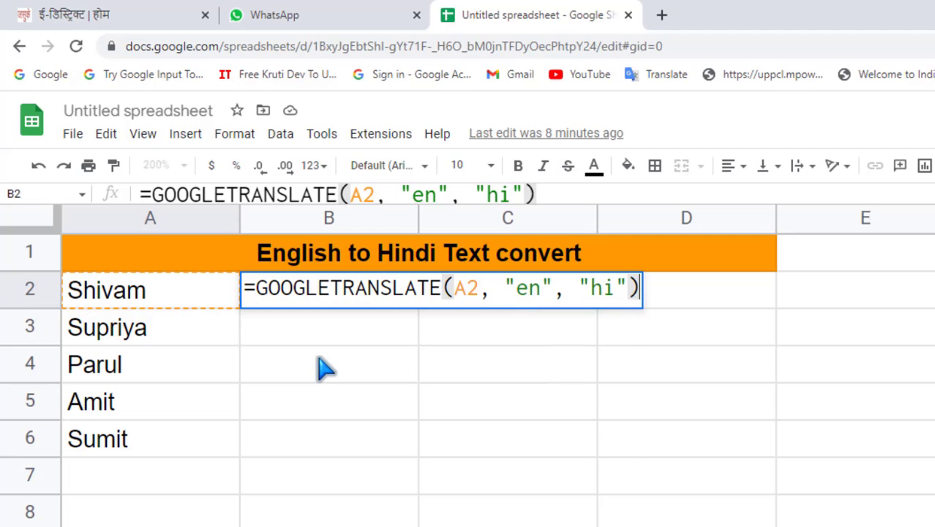
{"action": "key", "text": "Return"}
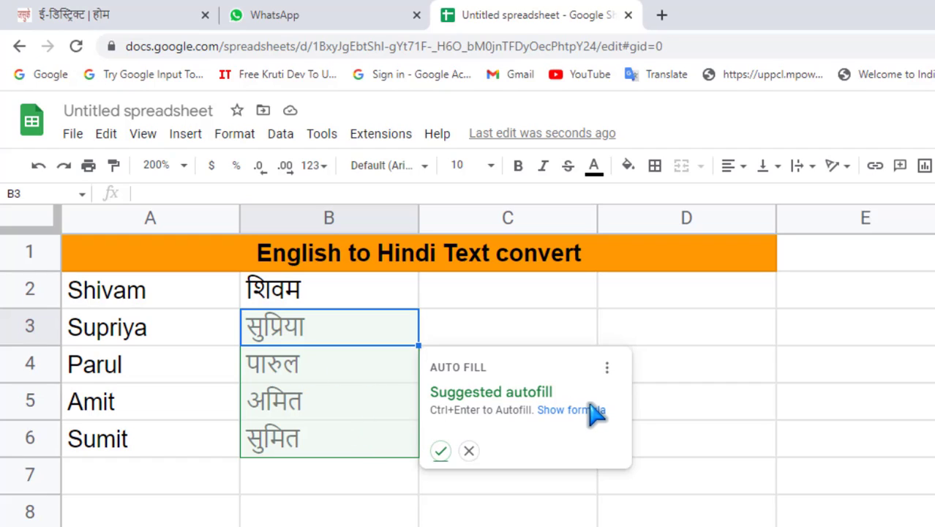
- Accept the suggested autofill for B3:B6 and inspect the formulas in B6, B2 and B3
{"action": "left_click", "coordinate": [440, 451]}
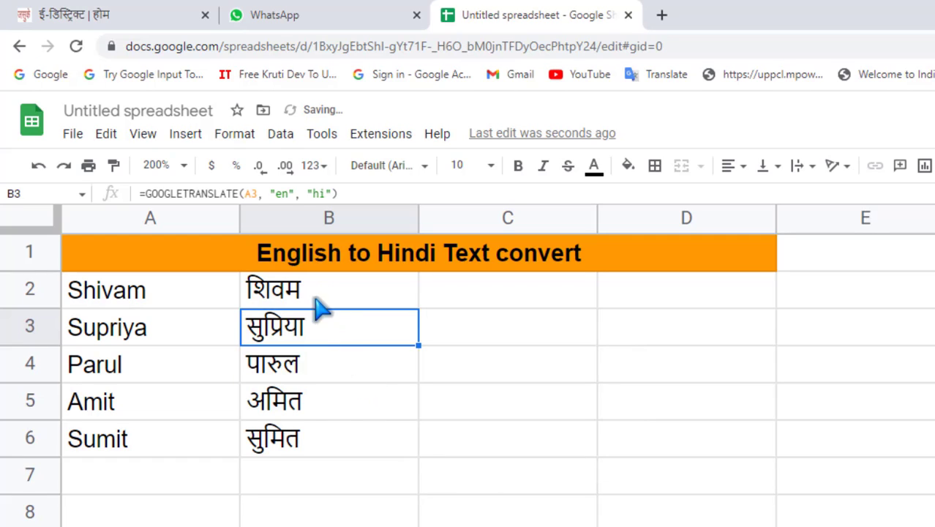
{"action": "left_click", "coordinate": [326, 439]}
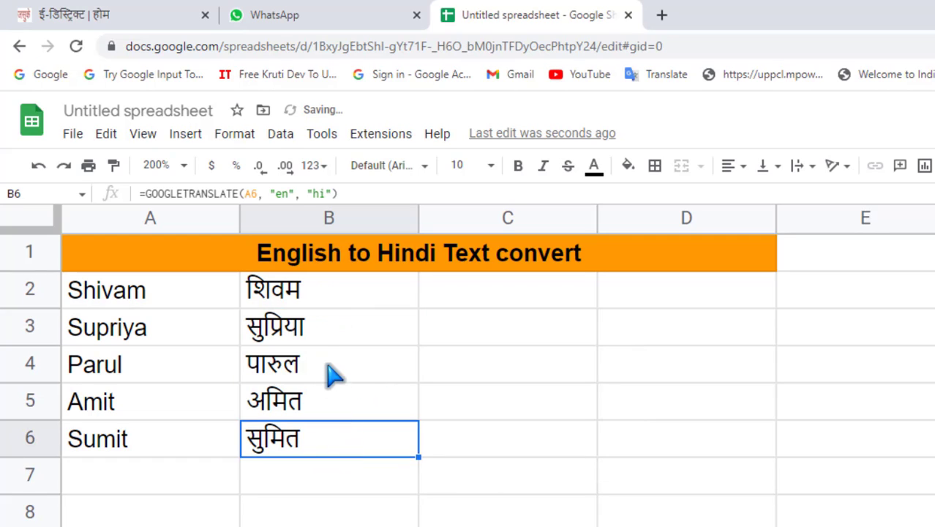
{"action": "left_click", "coordinate": [326, 289]}
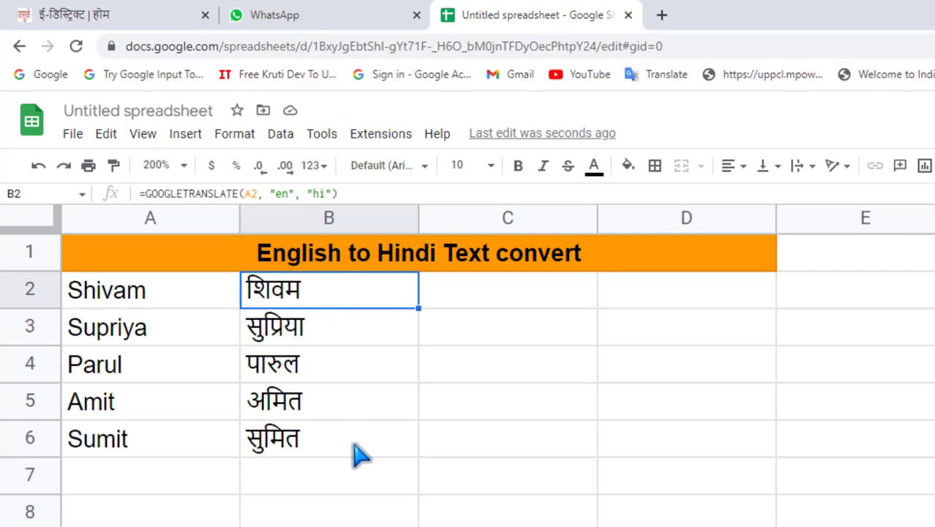
{"action": "left_click", "coordinate": [321, 330]}
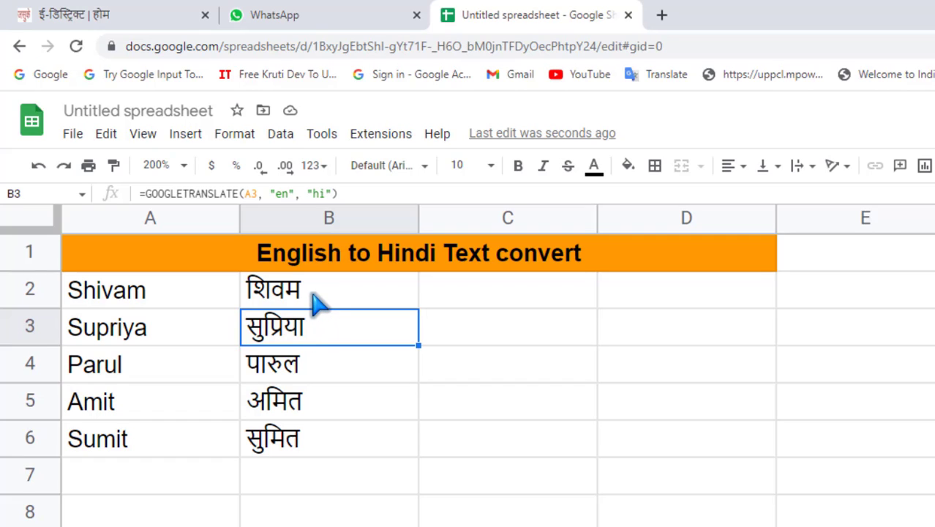
- Compare the translation formulas in B2 and B3 again
{"action": "left_click", "coordinate": [313, 299]}
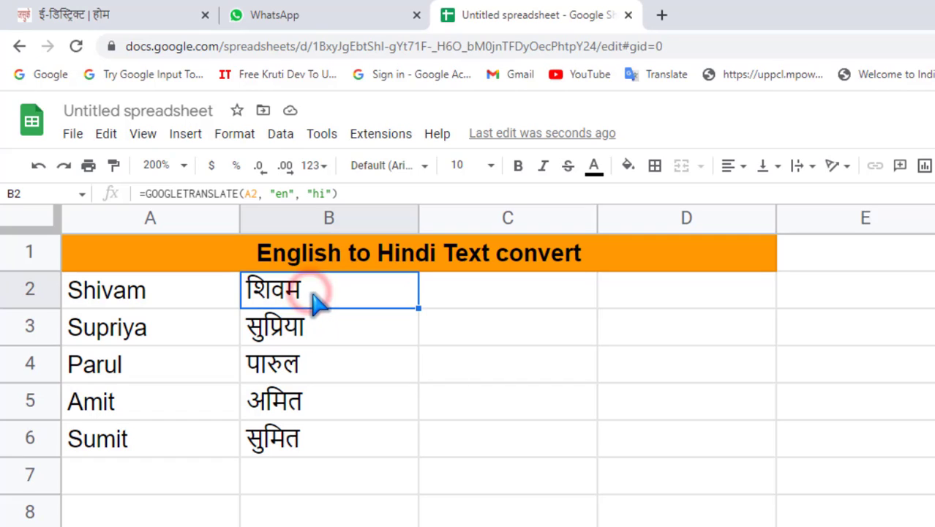
{"action": "left_click", "coordinate": [320, 330]}
{"action": "left_click", "coordinate": [287, 291]}
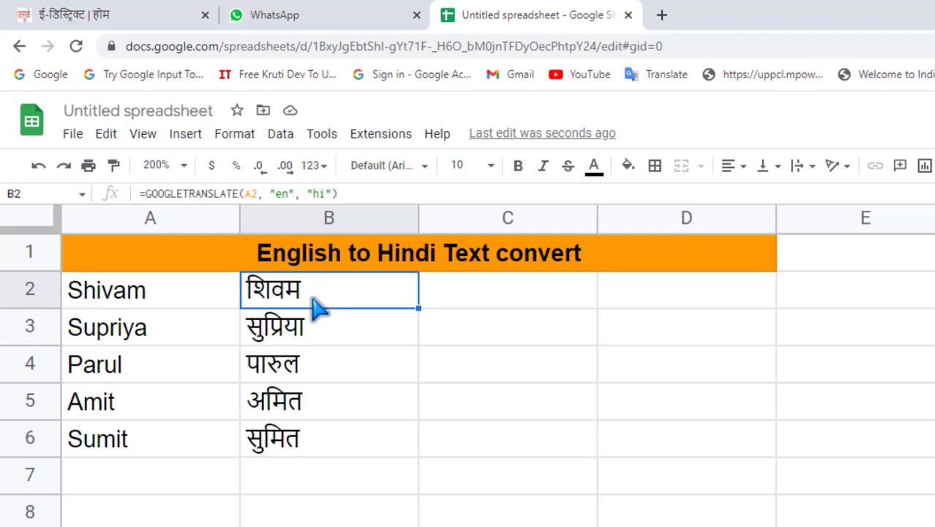
{"action": "left_click", "coordinate": [345, 407]}
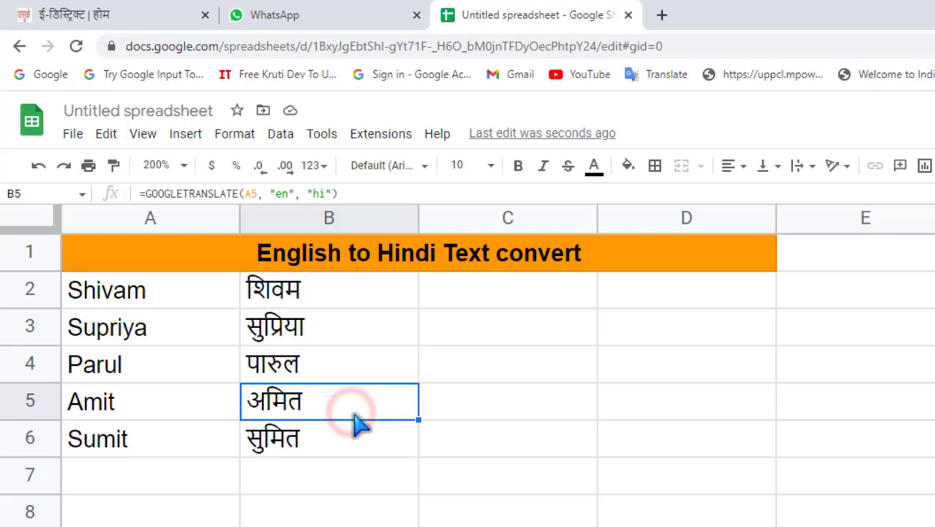
{"action": "left_click", "coordinate": [327, 342]}
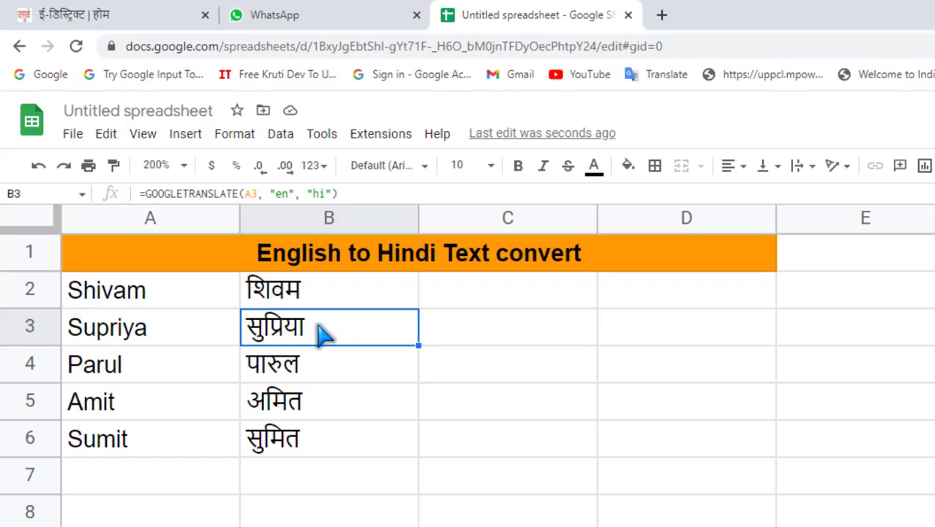
- Clear B3:B6, then drag B2's fill handle to row 6 and click C4
{"action": "left_click_drag", "start_coordinate": [326, 334], "coordinate": [348, 455]}
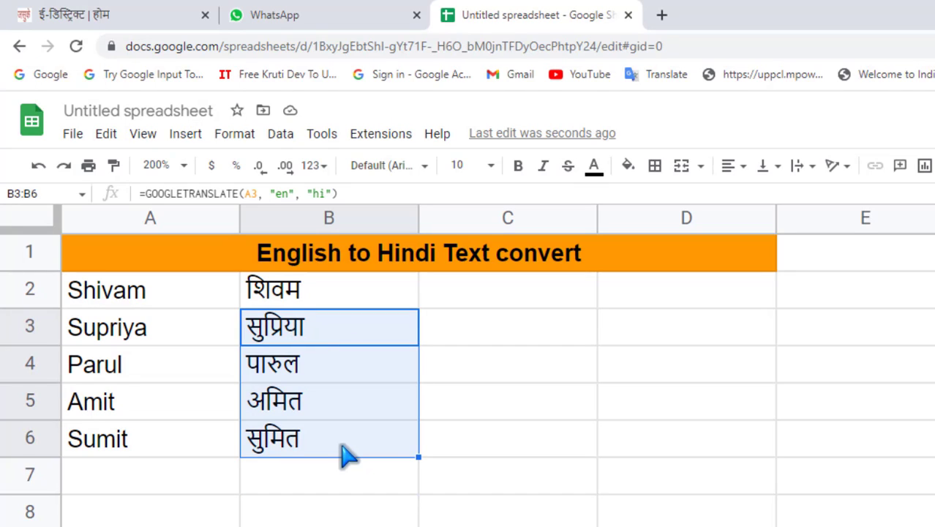
{"action": "key", "text": "Delete"}
{"action": "left_click", "coordinate": [327, 304]}
{"action": "mouse_move", "coordinate": [416, 309]}
{"action": "left_mouse_down"}
{"action": "mouse_move", "coordinate": [425, 334]}
{"action": "mouse_move", "coordinate": [366, 453]}
{"action": "left_mouse_up"}
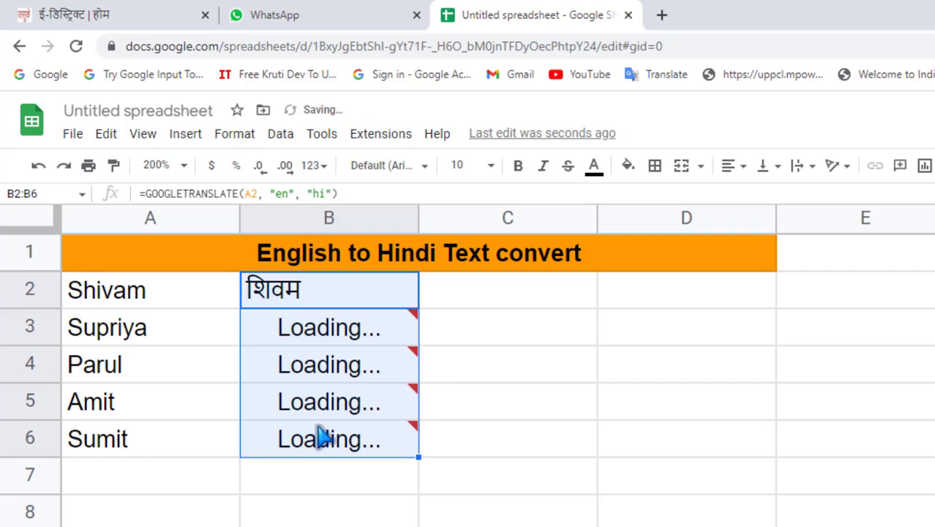
{"action": "mouse_move", "coordinate": [418, 401]}
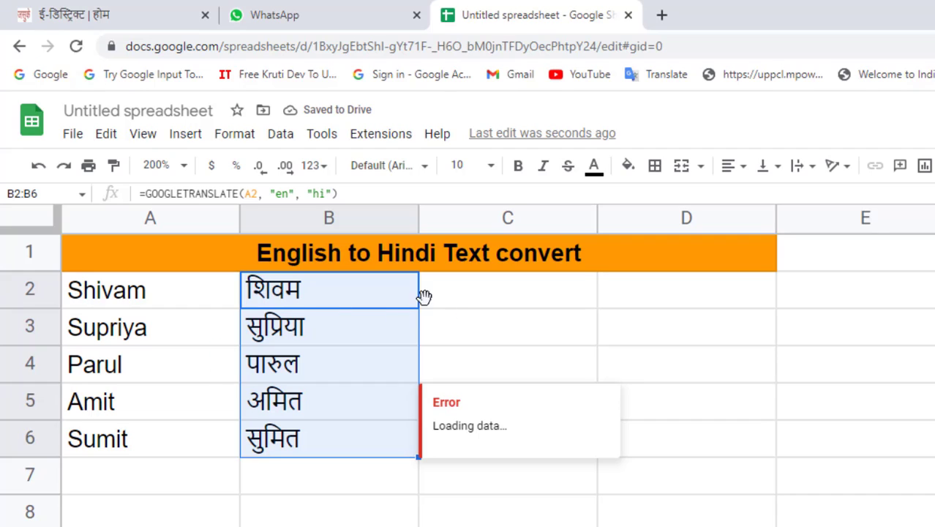
{"action": "left_click", "coordinate": [461, 374]}
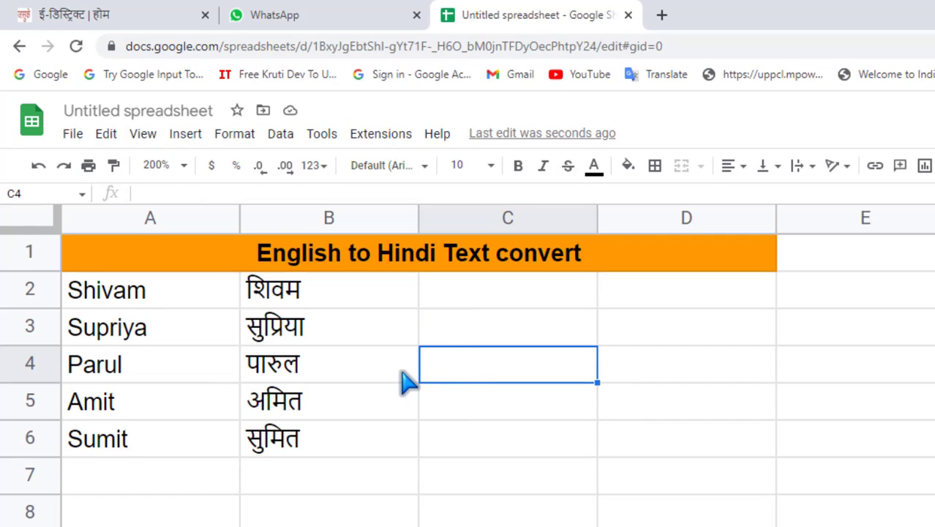